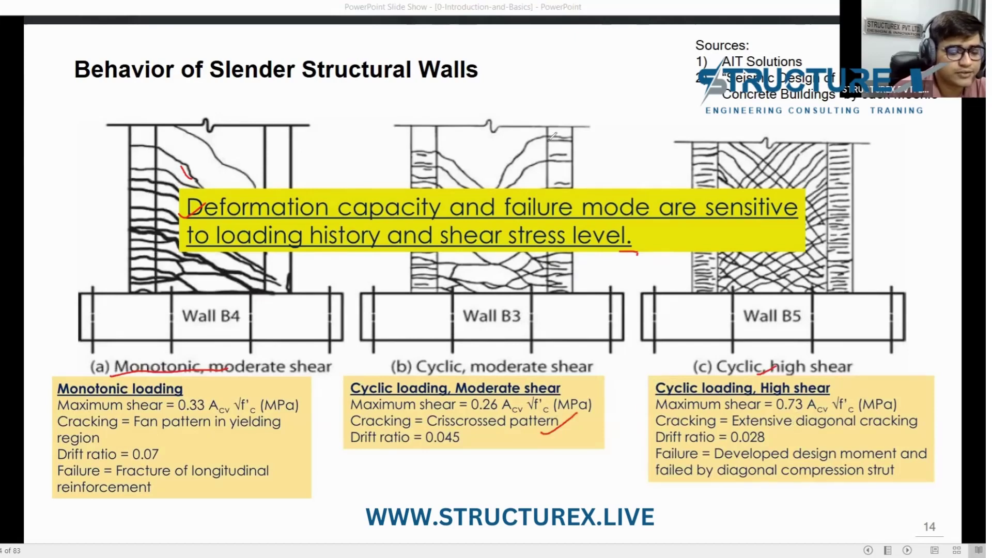
Step: Mark Wall B3 with red ink and advance to the shear-wall load-displacement slide
left_click_drag(450, 152, 485, 190)
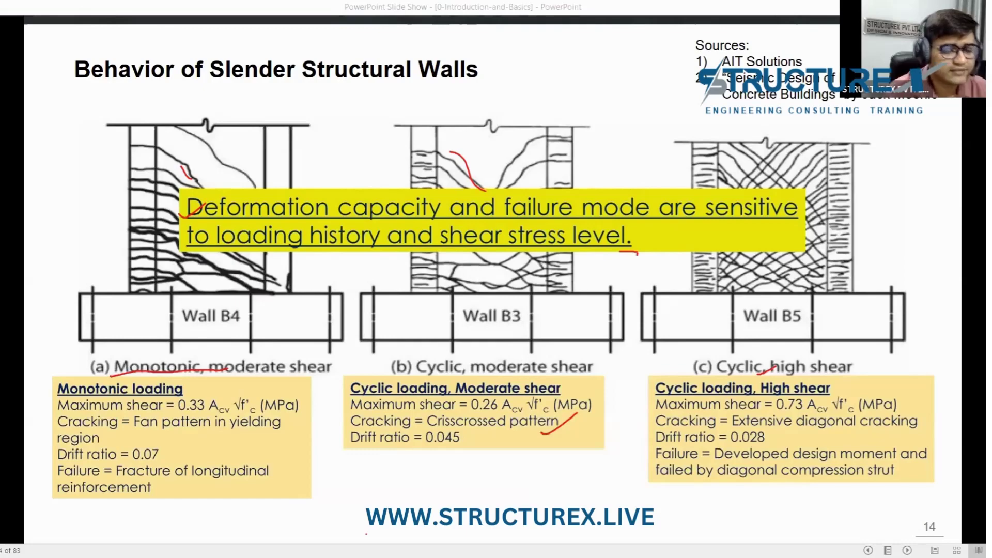
key("Right")
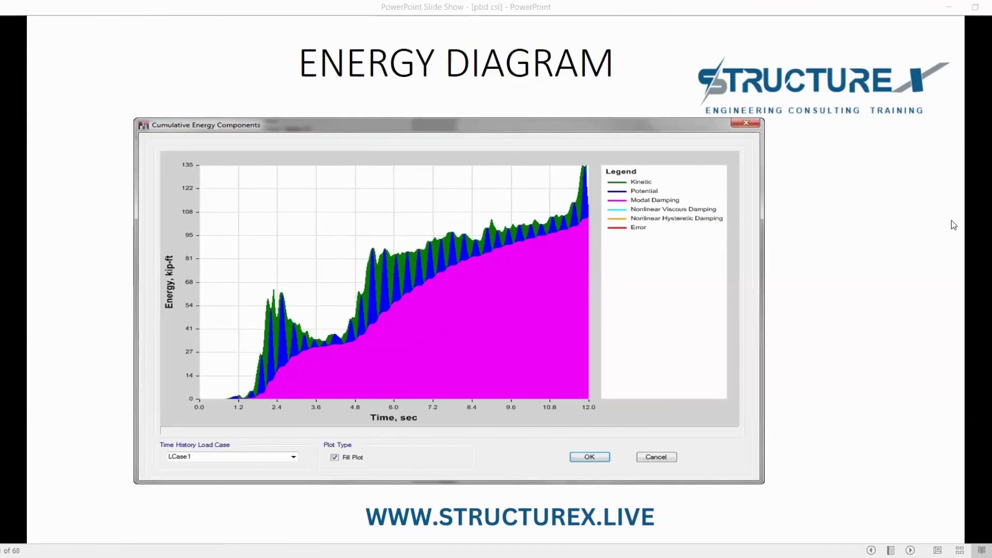
Step: Advance through the Energy Diagram w/ Hysteretic slide to Implied Nonlinear Behavior
left_click(956, 260)
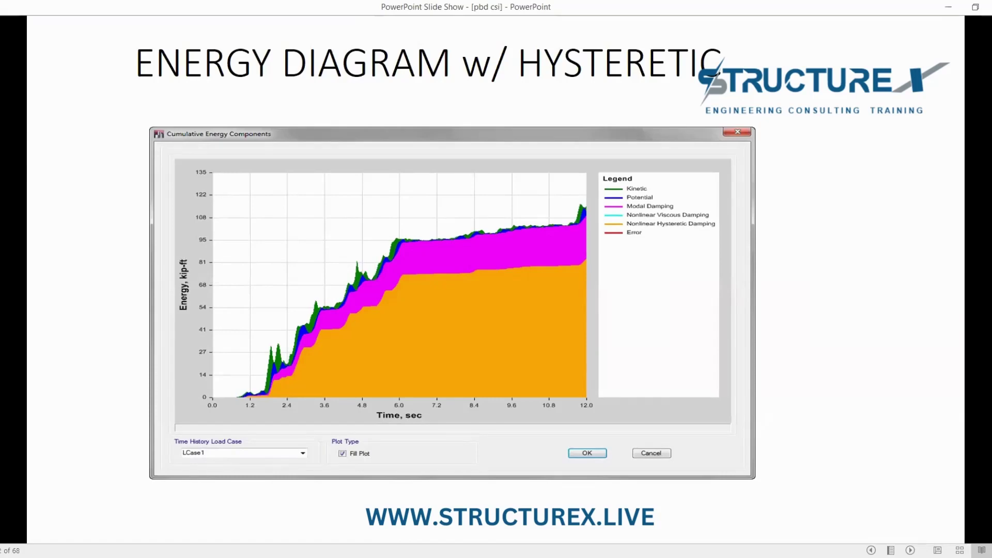
left_click(740, 321)
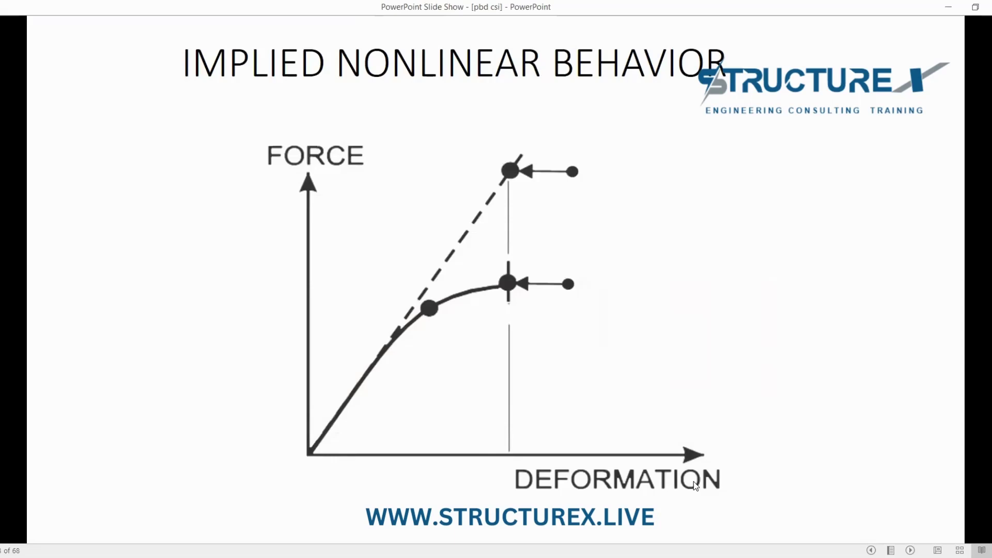
Step: With the pen, mark the FORCE axis and trace the dashed elastic line and lower nonlinear curve in red
key("ctrl+p")
mouse_move(268, 272)
left_mouse_down()
mouse_move(273, 347)
mouse_move(258, 283)
left_mouse_up()
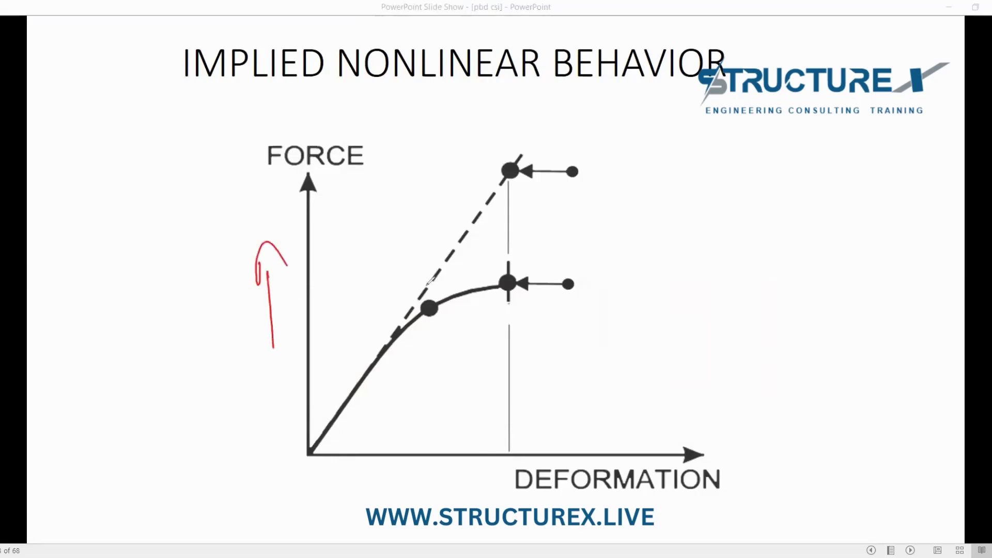
left_click_drag(382, 350, 506, 180)
mouse_move(393, 346)
left_mouse_down()
mouse_move(447, 299)
mouse_move(539, 279)
mouse_move(581, 284)
left_mouse_up()
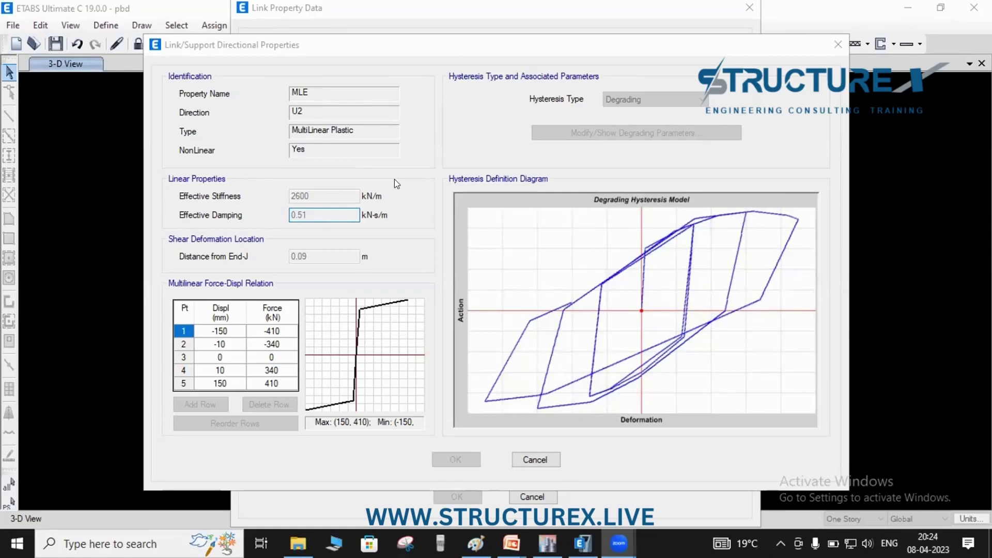
Step: Cancel the MLE U2 directional and link property dialogs, then show MLE's property data again
left_click(535, 461)
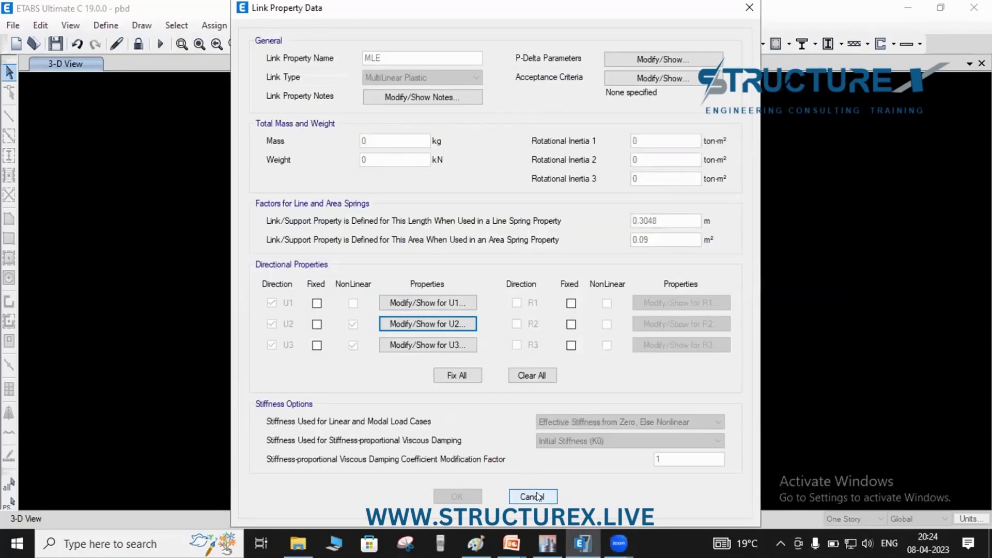
left_click(537, 496)
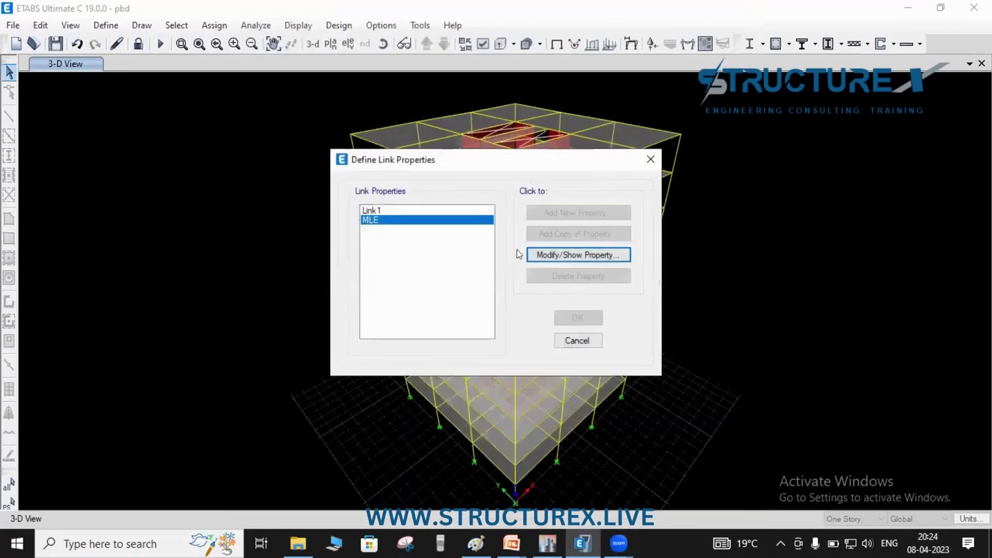
left_click(554, 256)
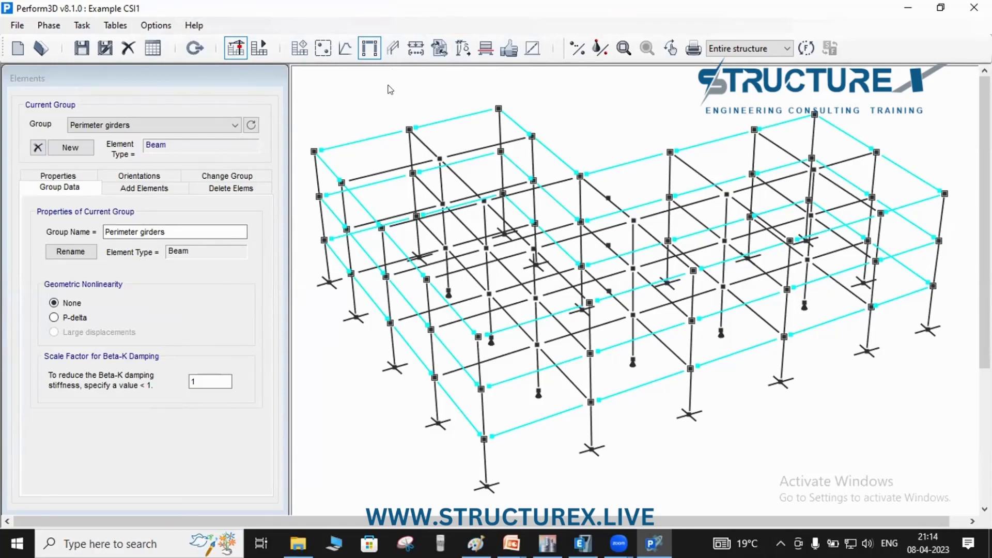
Step: Switch the Example CSI1 model into the Analysis phase
left_click(259, 49)
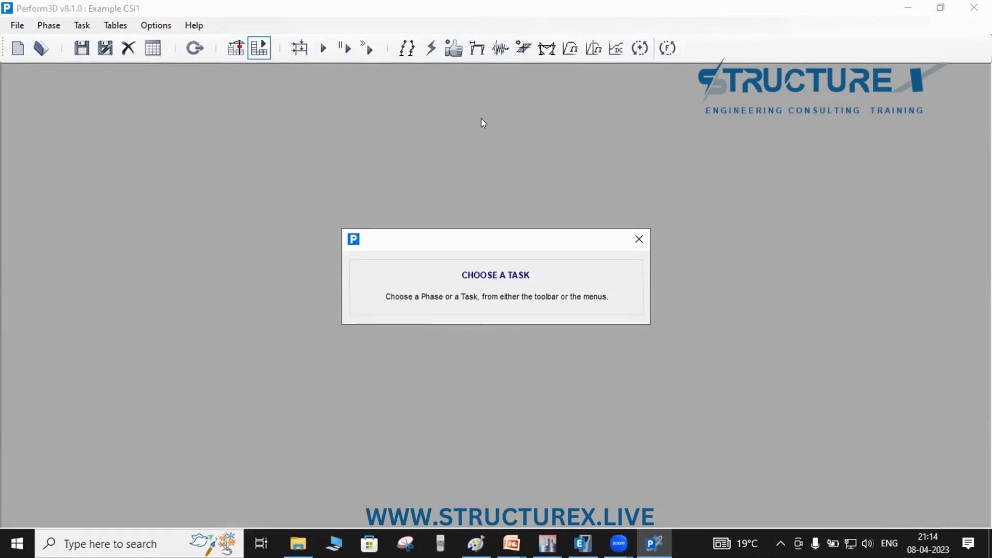
Step: View hysteresis loops for the Interior girders group, then bring up Deflected Shapes
left_click(407, 51)
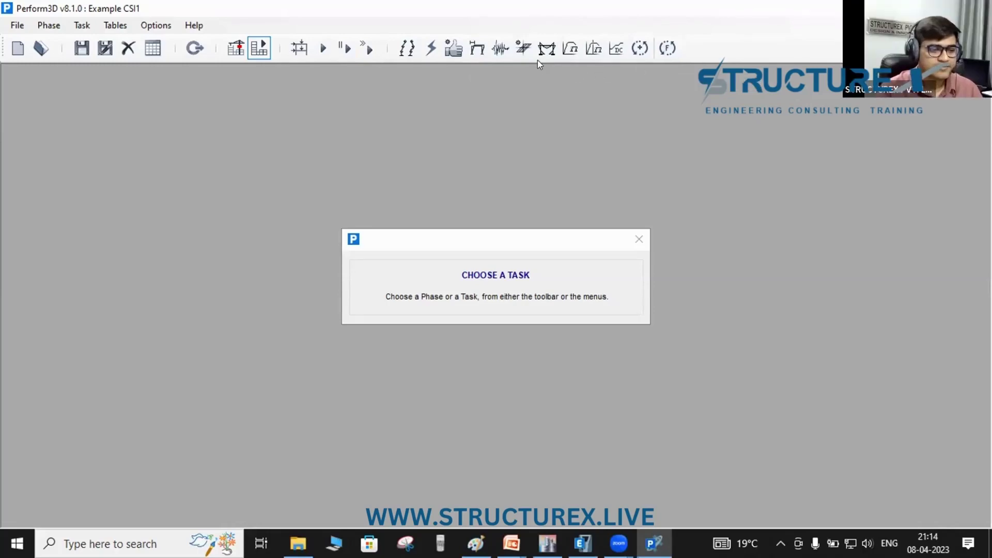
left_click(522, 50)
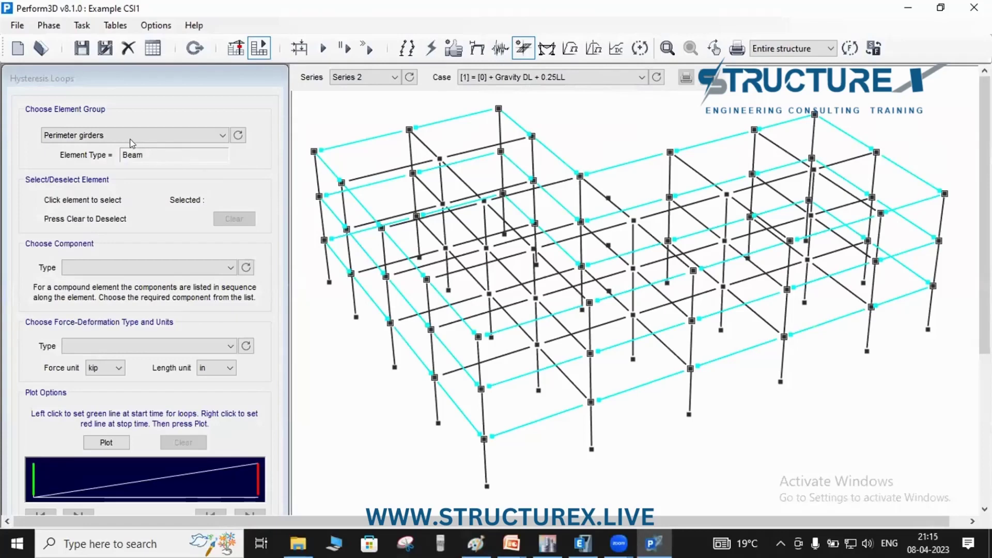
left_click(130, 140)
left_click(87, 159)
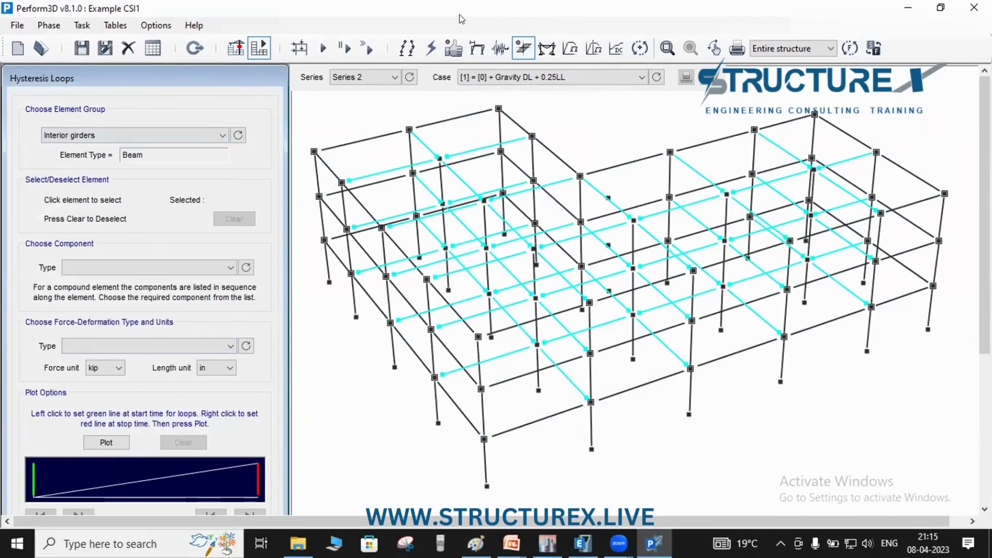
left_click(478, 48)
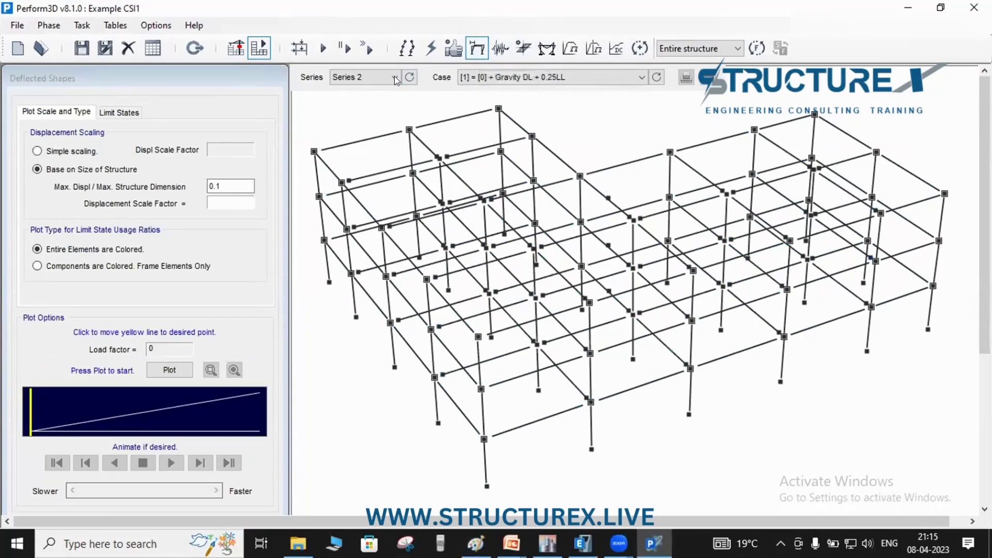
Step: Use Series 1 (NR Mulholland, 0.6g) and color by the All Immediate Occupancy limit-state group
left_click(501, 76)
left_click(364, 77)
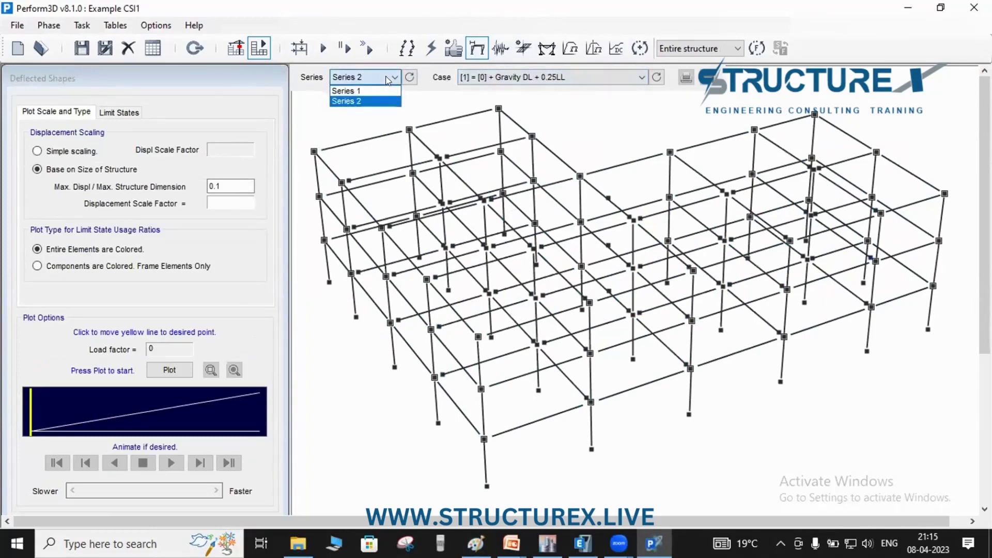
left_click(354, 87)
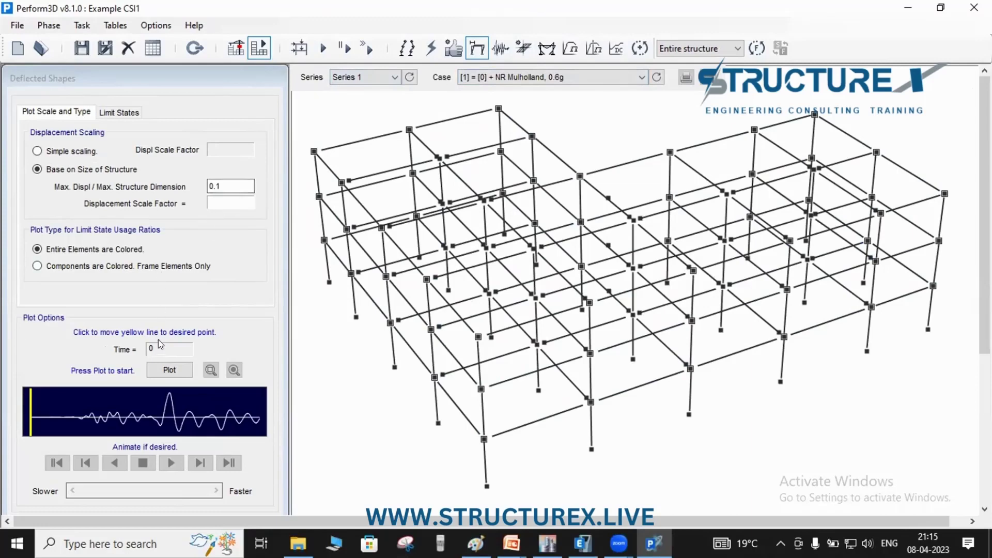
left_click(166, 369)
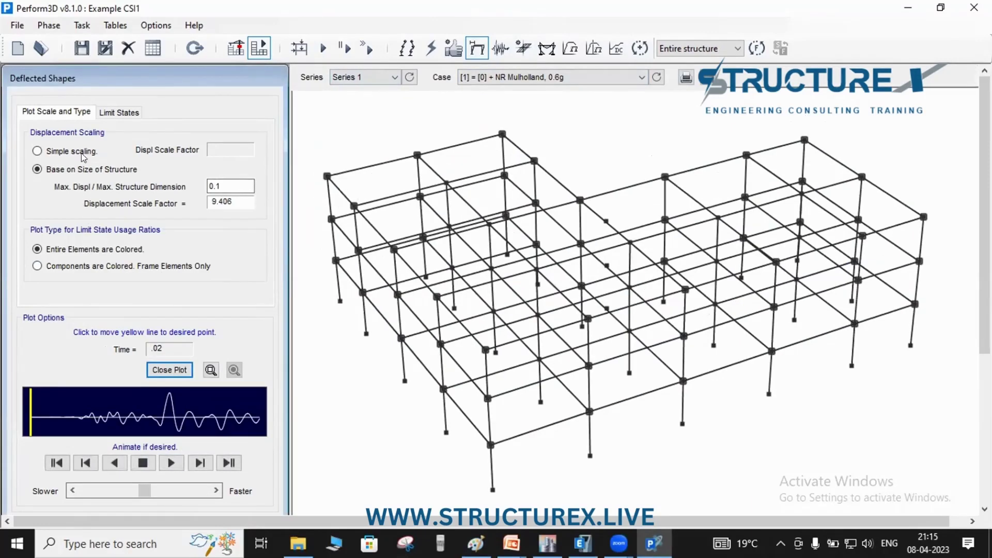
left_click(114, 114)
left_click(46, 184)
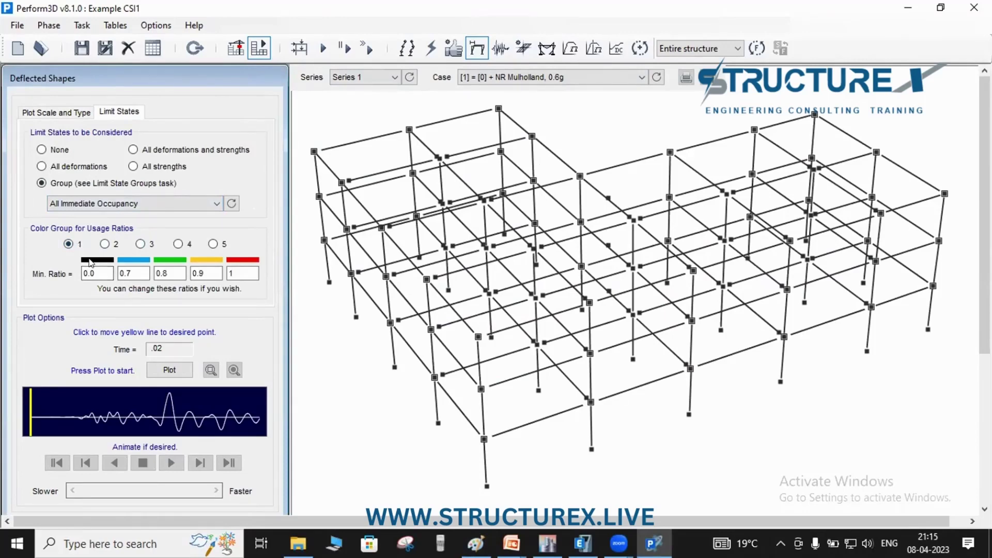
Step: Plot with All Immediate Occupancy coloring, raise the playback speed, and play the animation
left_click(147, 206)
left_click(145, 203)
left_click(170, 370)
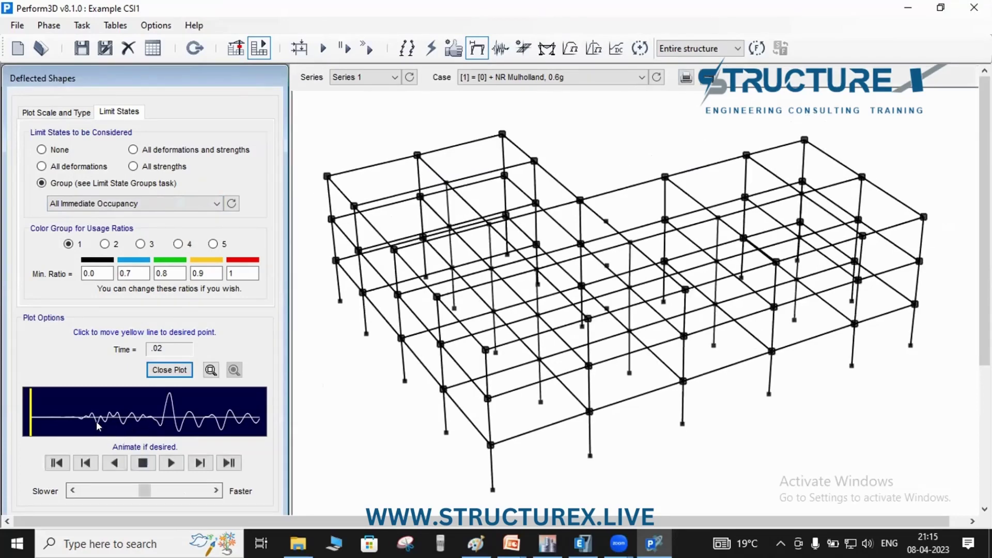
left_click_drag(147, 488, 181, 494)
left_click(171, 465)
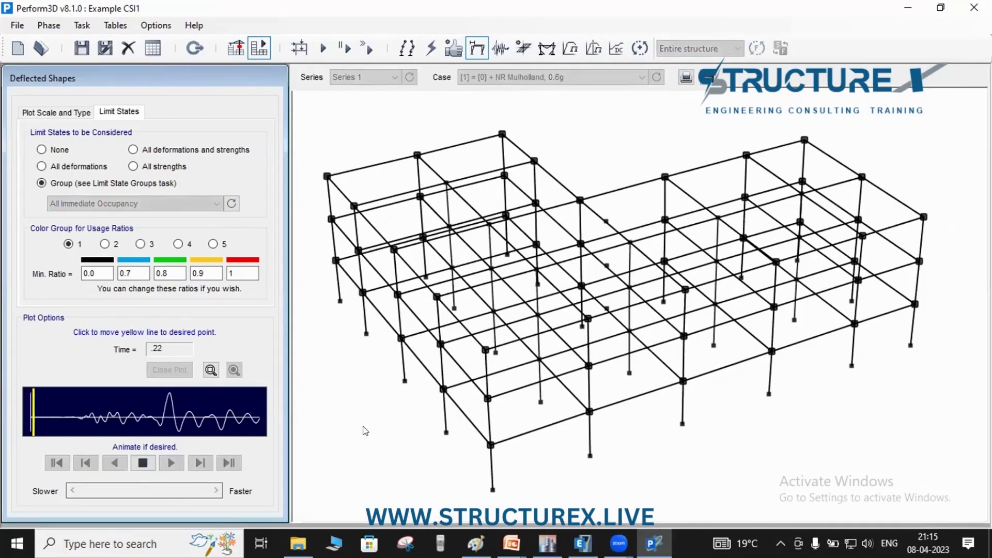